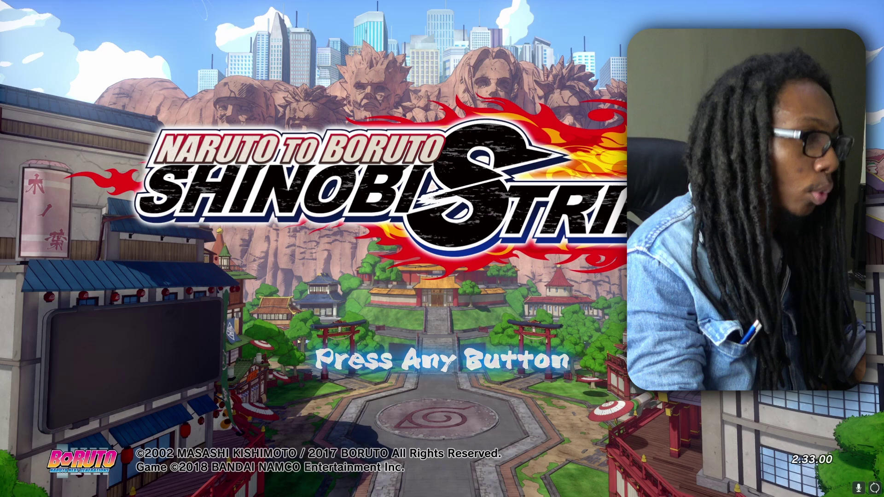
Bring up the Steam overlay over the running game to exit back to the library.
{"action": "key", "text": "shift+Tab"}
{"action": "key", "text": "Right"}
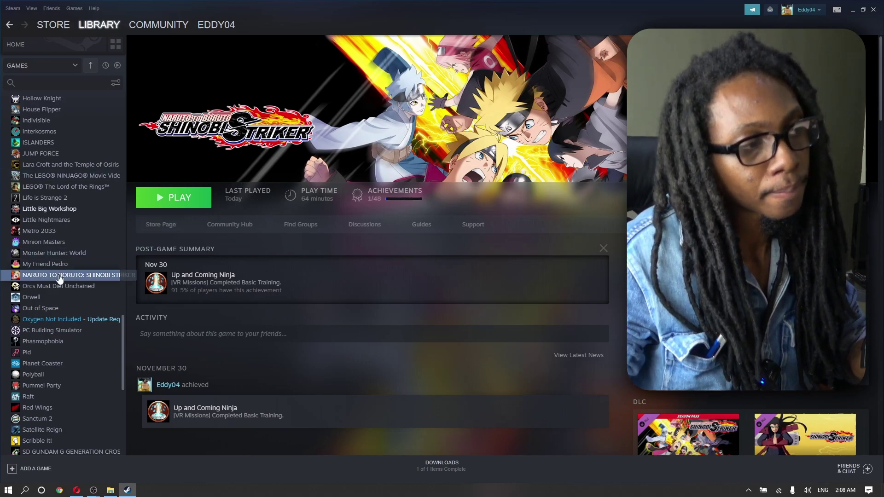
Show the right-click options for Naruto to Boruto: Shinobi Striker in the library list.
{"action": "right_click", "coordinate": [81, 275]}
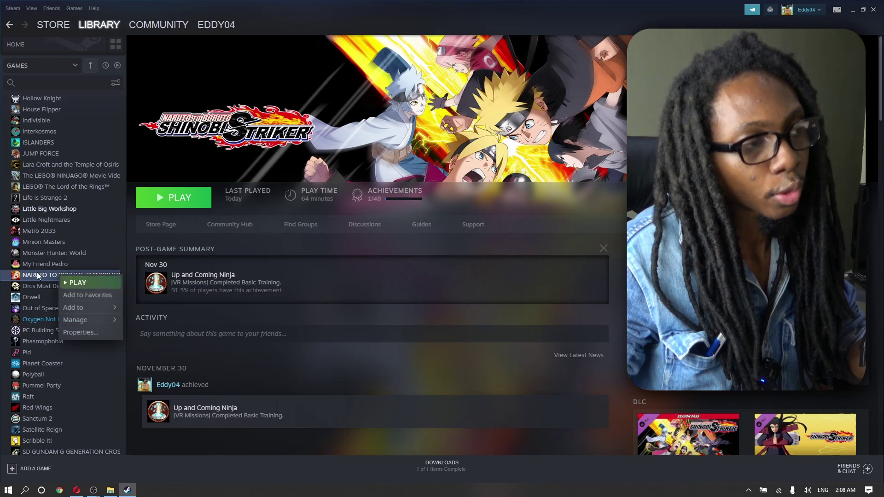
{"action": "mouse_move", "coordinate": [76, 319]}
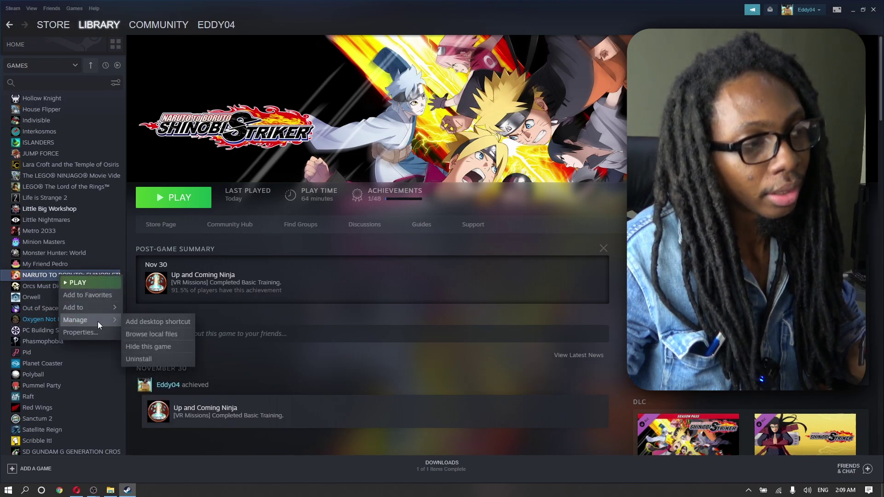
Browse the game's local files down into NARUTO\Binaries\Win64.
{"action": "left_click", "coordinate": [155, 335]}
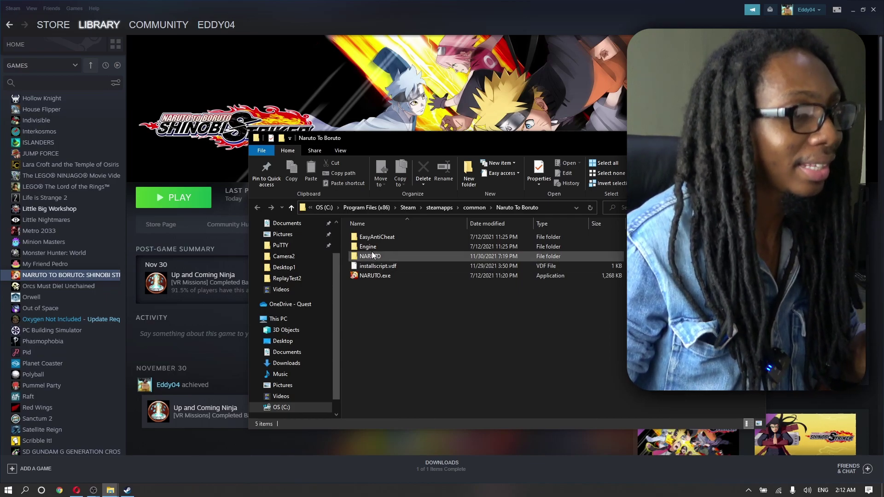
{"action": "double_click", "coordinate": [372, 255]}
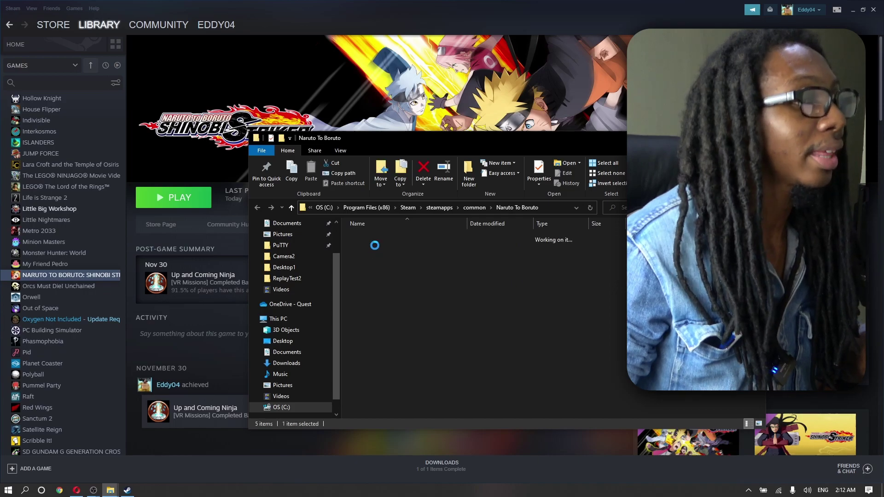
{"action": "double_click", "coordinate": [377, 237]}
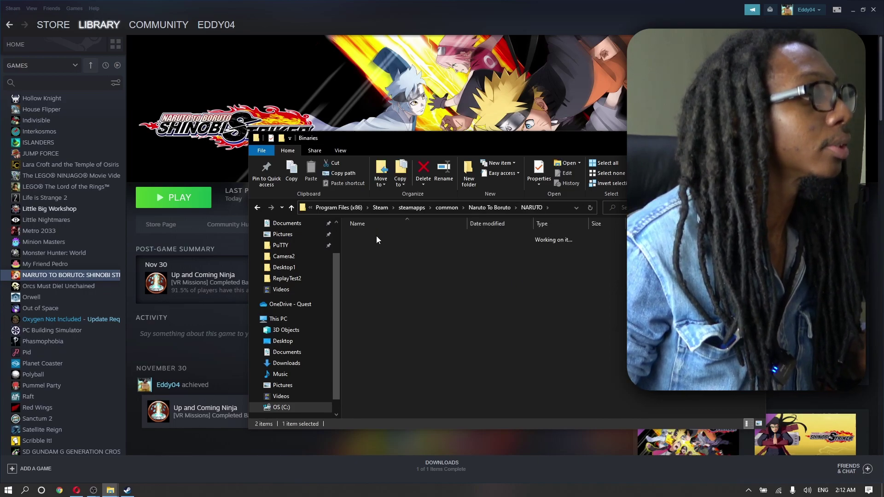
{"action": "double_click", "coordinate": [373, 238]}
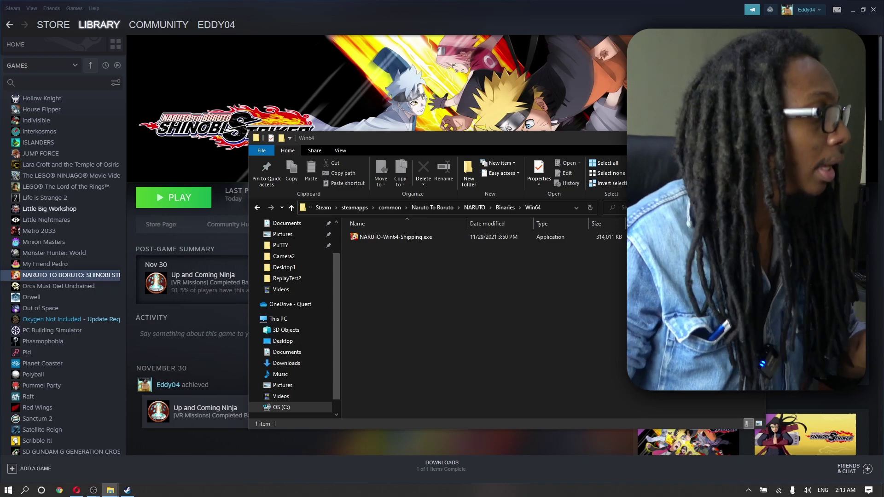
Move x360ce_x64.exe into the Win64 folder beside NARUTO-Win64-Shipping.exe.
{"action": "left_click_drag", "start_coordinate": [303, 369], "coordinate": [448, 322]}
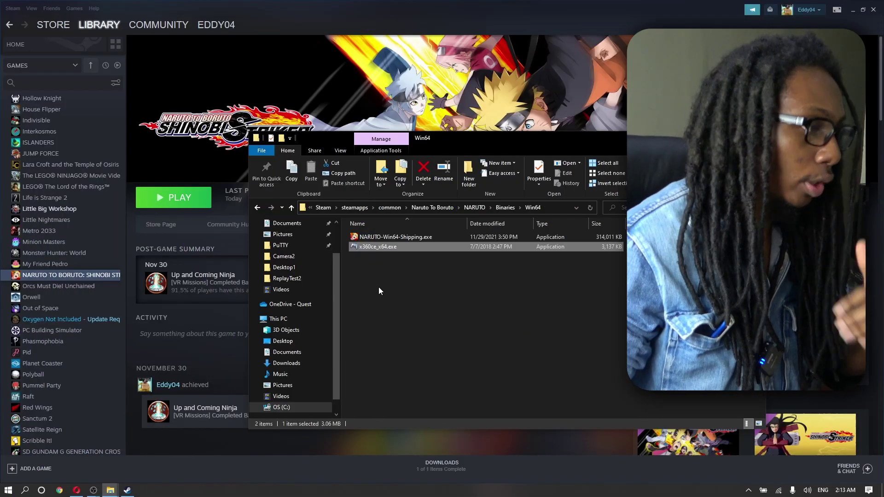
Run x360ce_x64.exe from the Win64 folder so it creates x360ce.ini and warns about xinput1_3.dll.
{"action": "double_click", "coordinate": [385, 247]}
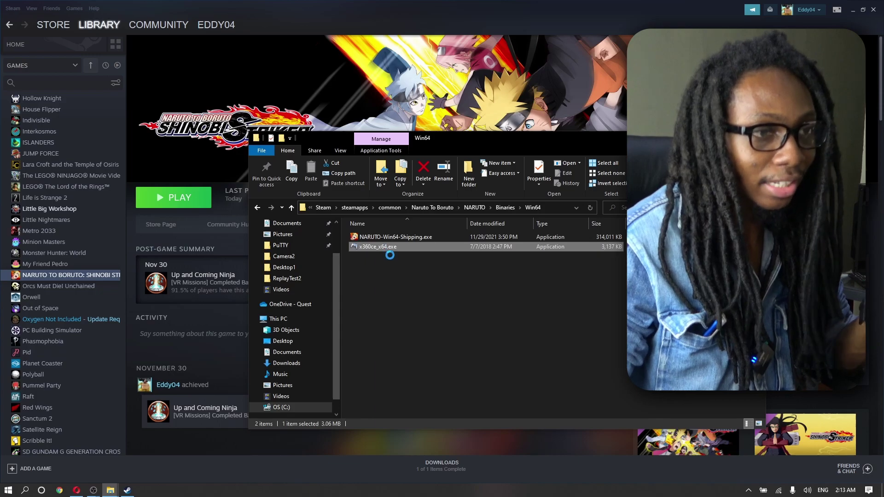
{"action": "key", "text": "shift+F10"}
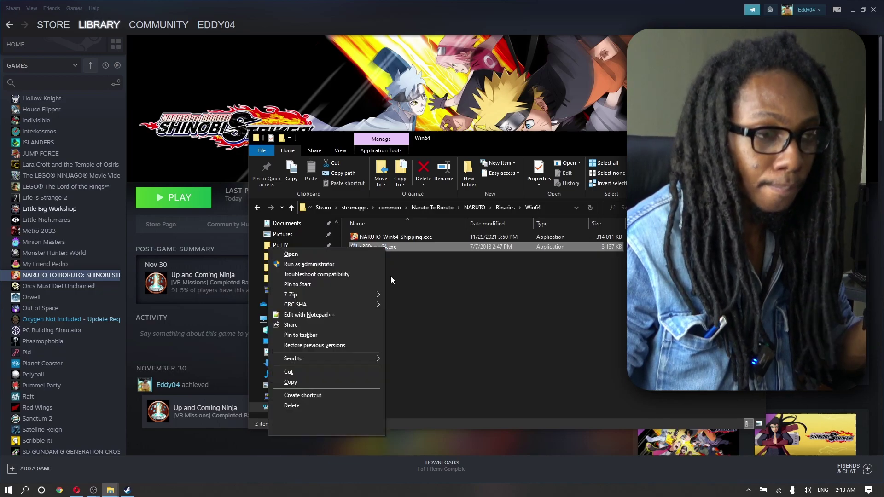
{"action": "left_click", "coordinate": [331, 265]}
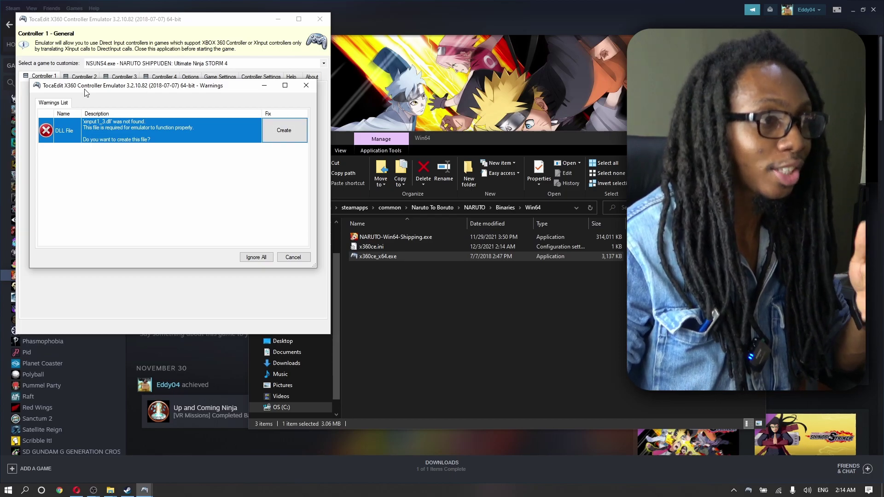
Create the missing xinput1_3.dll and search the Internet automatically for the wireless controller's settings.
{"action": "left_click", "coordinate": [287, 135]}
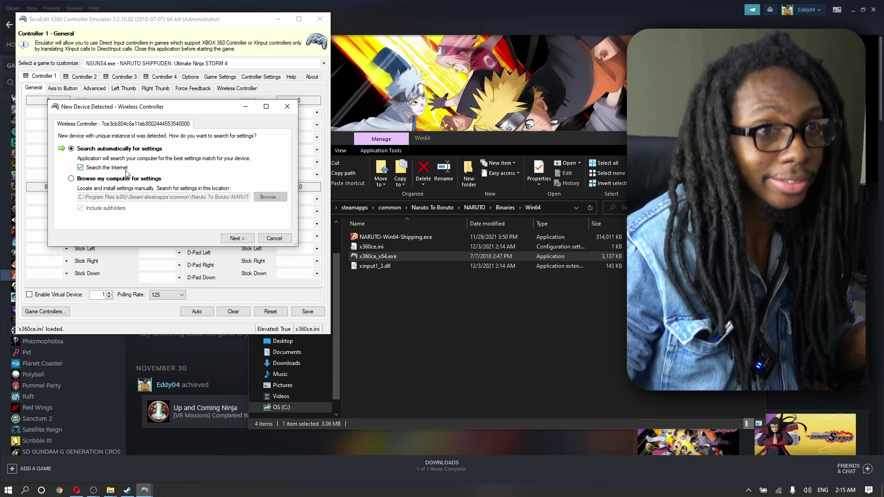
{"action": "left_click", "coordinate": [236, 238]}
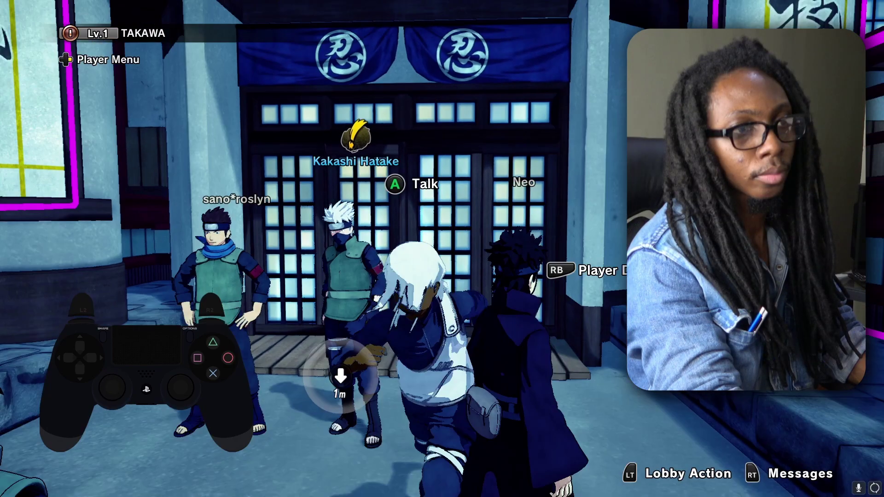
Talk to Kakashi Hatake, advance his dialogue and answer Yes to enter the VR Ninjutsu Arena.
{"action": "key", "text": "Return"}
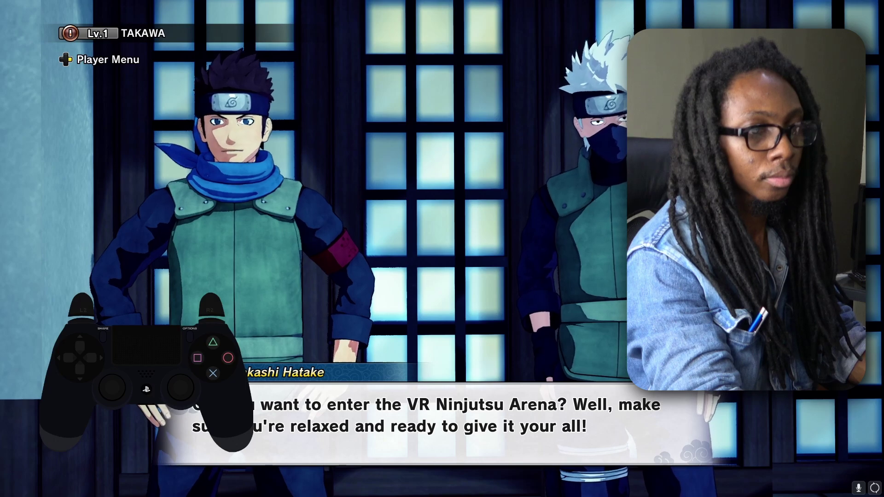
{"action": "key", "text": "Return"}
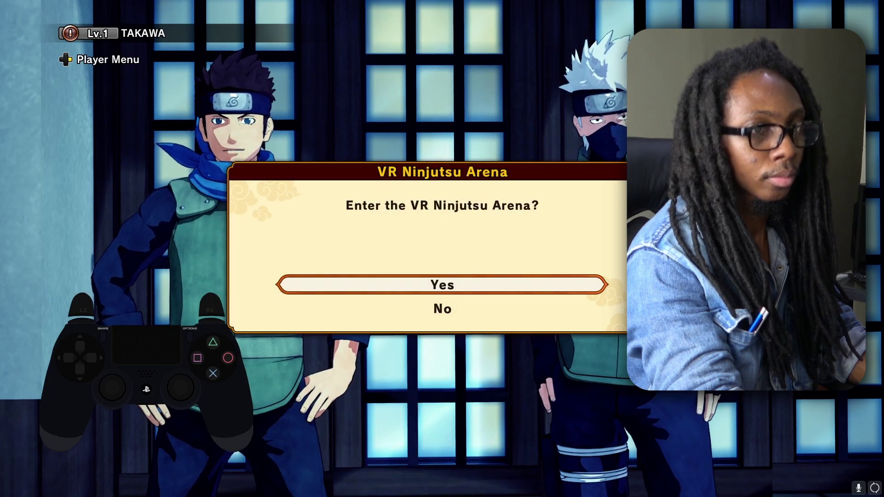
{"action": "key", "text": "Return"}
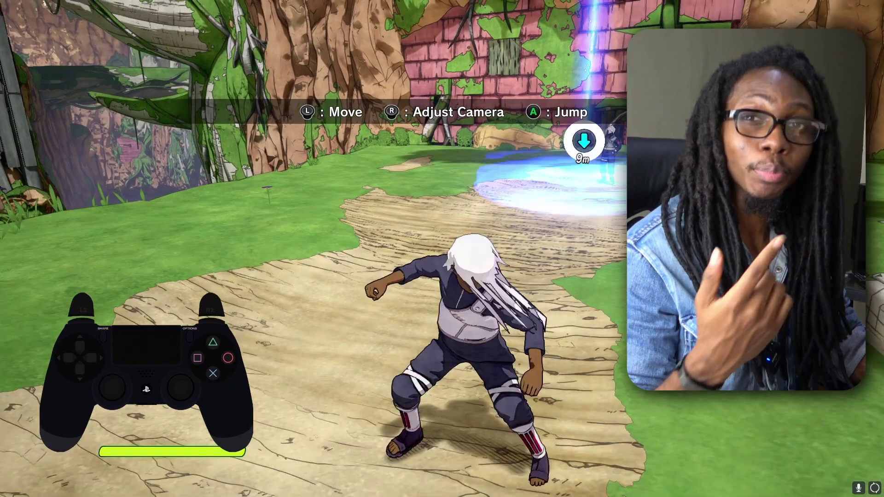